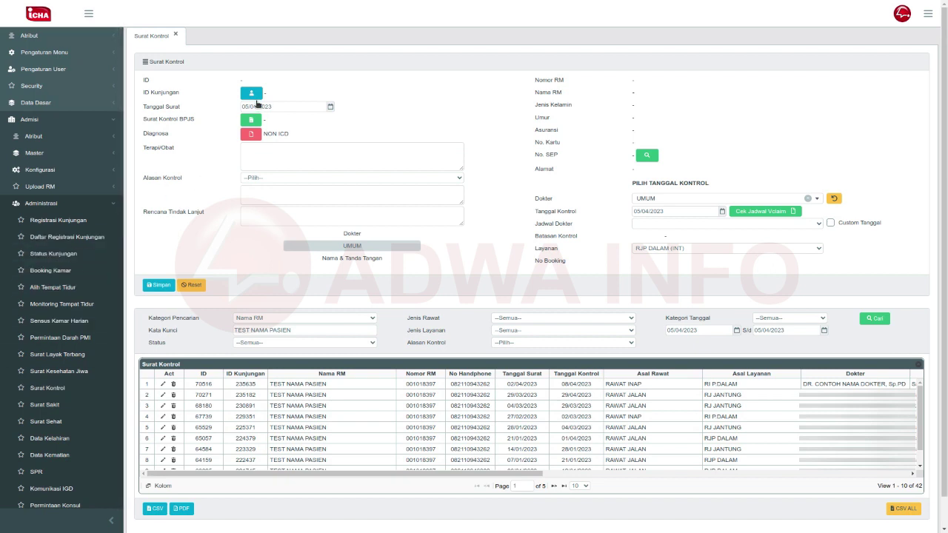
Step: Load the test patient's listed visit registration into the form and agree to create a new control letter
{"action": "left_click", "coordinate": [252, 94]}
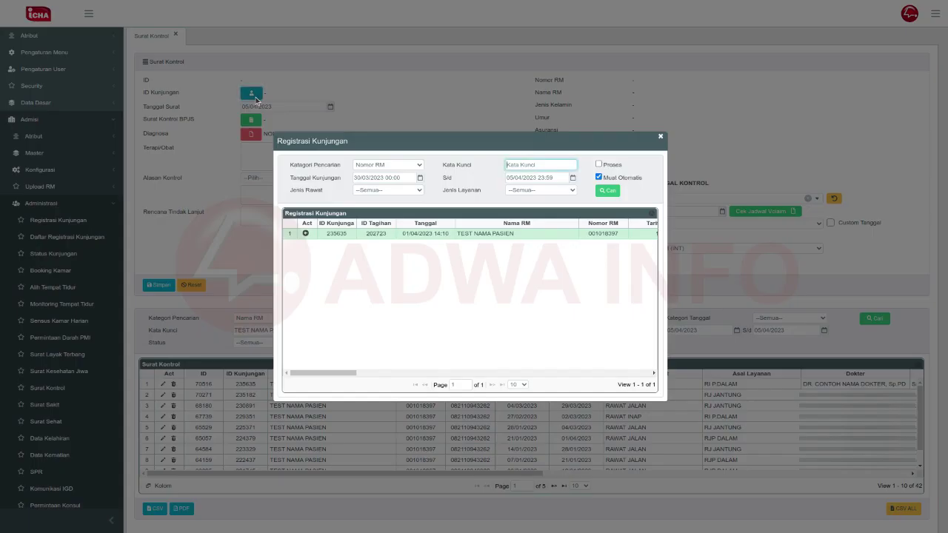
{"action": "left_click", "coordinate": [436, 280]}
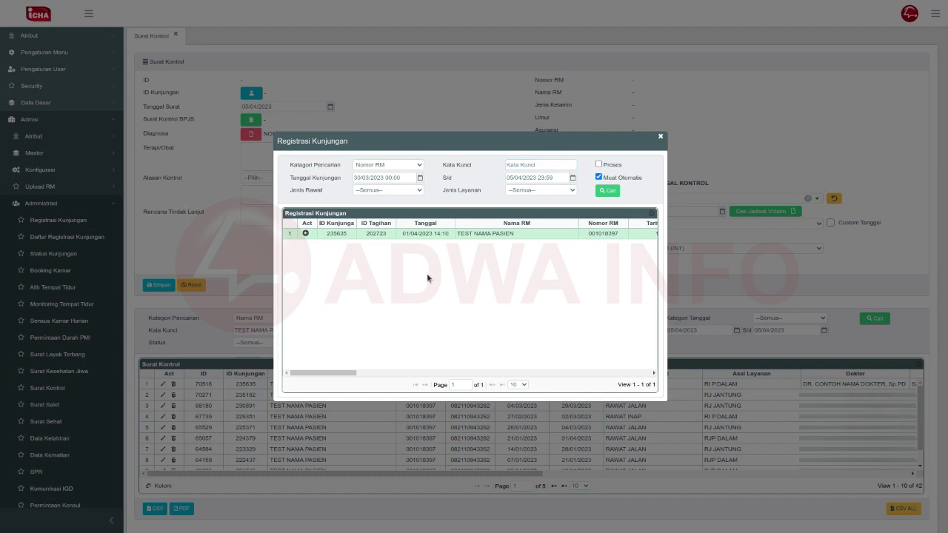
{"action": "left_click", "coordinate": [306, 233]}
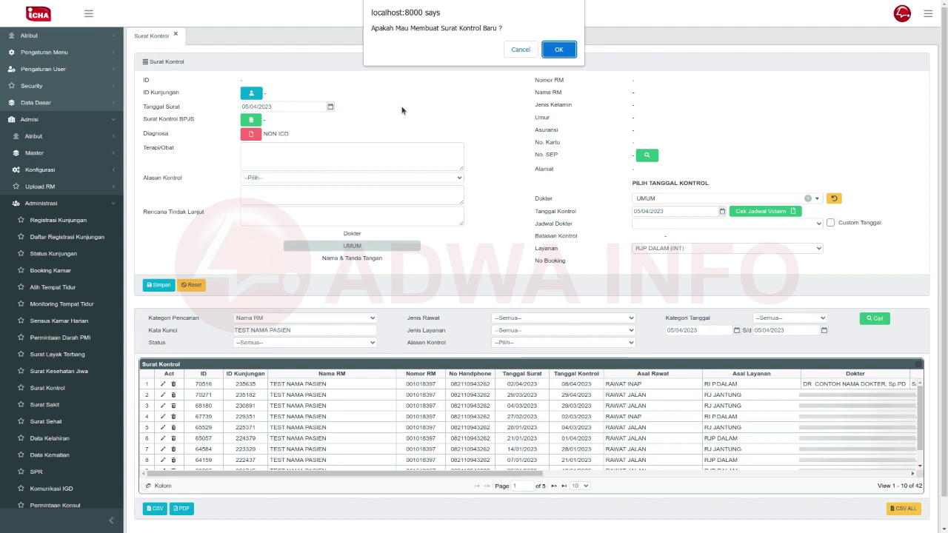
{"action": "left_click", "coordinate": [558, 50]}
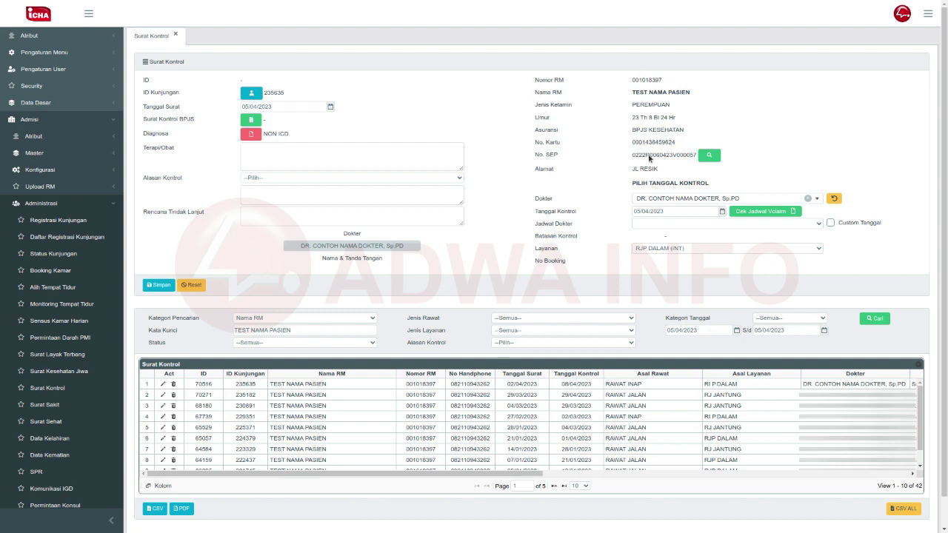
Step: View the list of BPJS SEP control letters and close it without choosing one
{"action": "left_click", "coordinate": [307, 110]}
{"action": "left_click", "coordinate": [398, 111]}
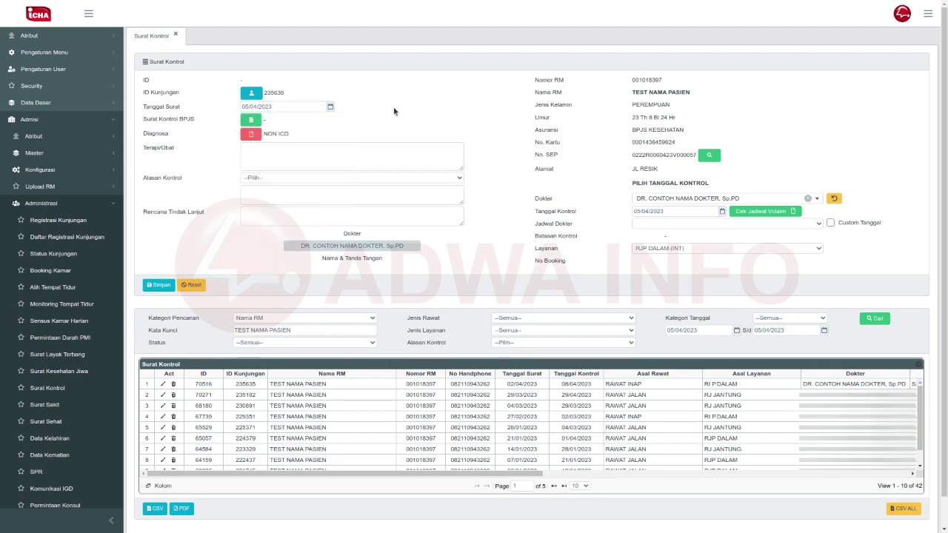
{"action": "left_click", "coordinate": [245, 121]}
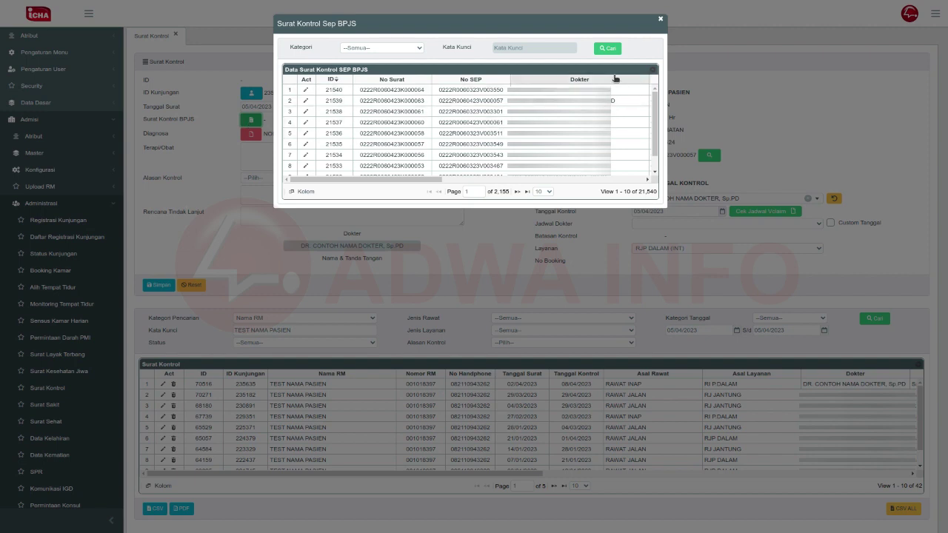
{"action": "left_click", "coordinate": [661, 19]}
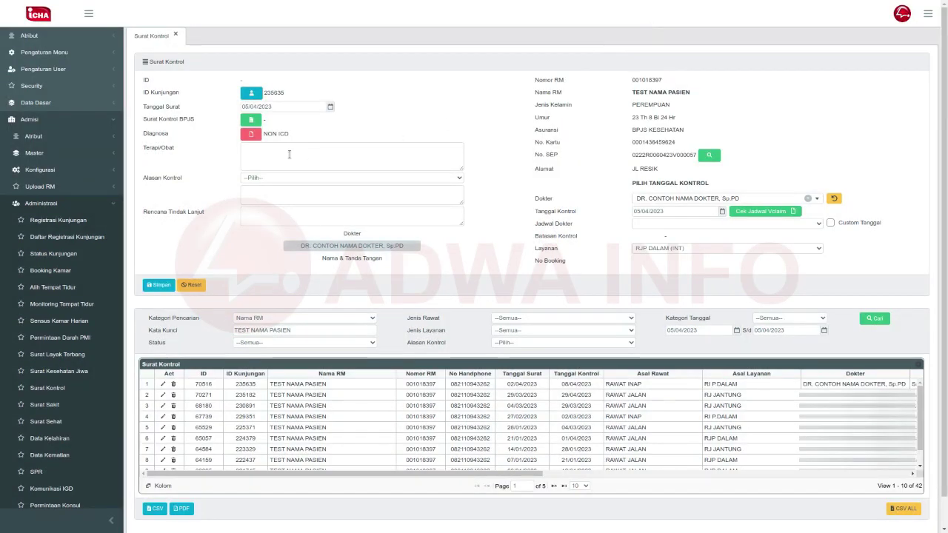
Step: Set the diagnosis to A01.1 - Paratyphoid fever a and enter "sanmol, rl" as the therapy
{"action": "left_click", "coordinate": [251, 134]}
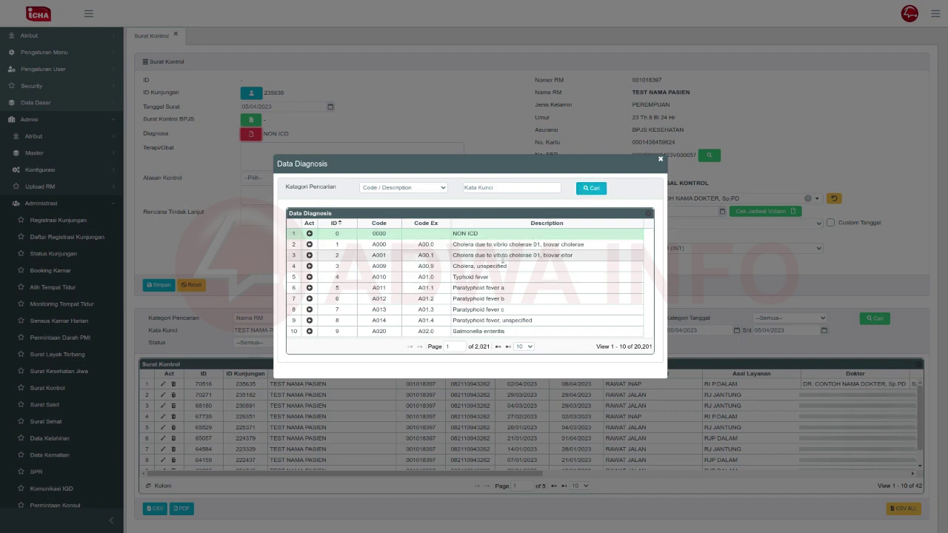
{"action": "left_click", "coordinate": [308, 288]}
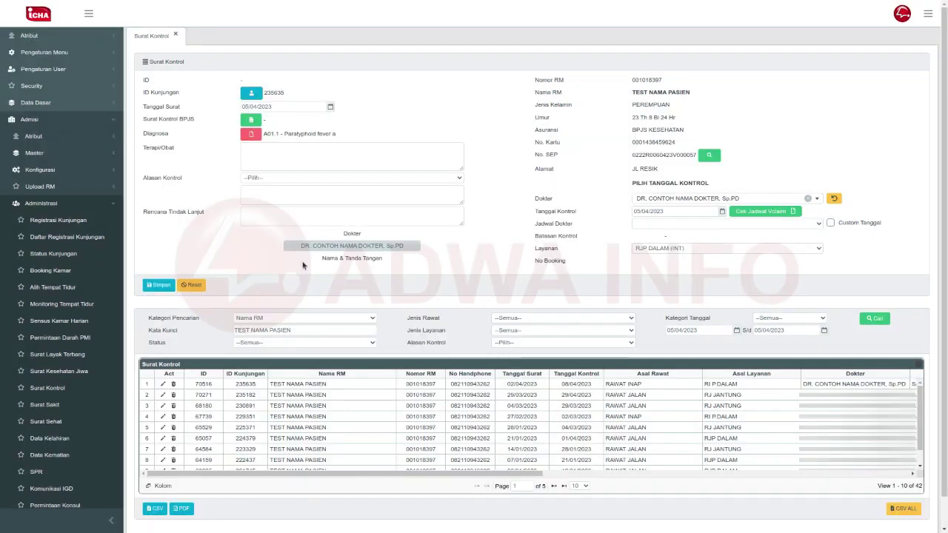
{"action": "left_click", "coordinate": [293, 161]}
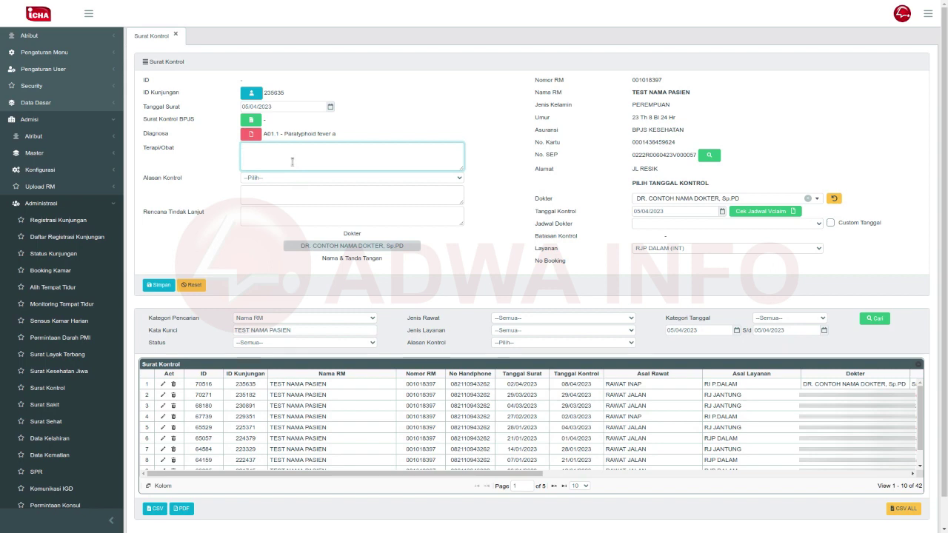
{"action": "type", "text": "sanmol, rl"}
Step: Try the control reasons Kontrol Rutin Dokter and Kontrol Post Ranap, checking the control limit in days for each
{"action": "left_click", "coordinate": [296, 177]}
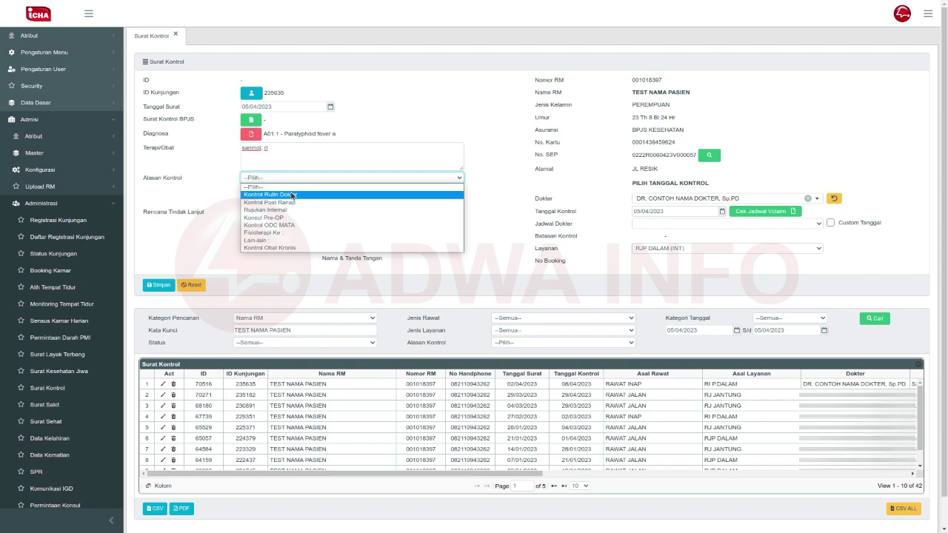
{"action": "left_click", "coordinate": [293, 195]}
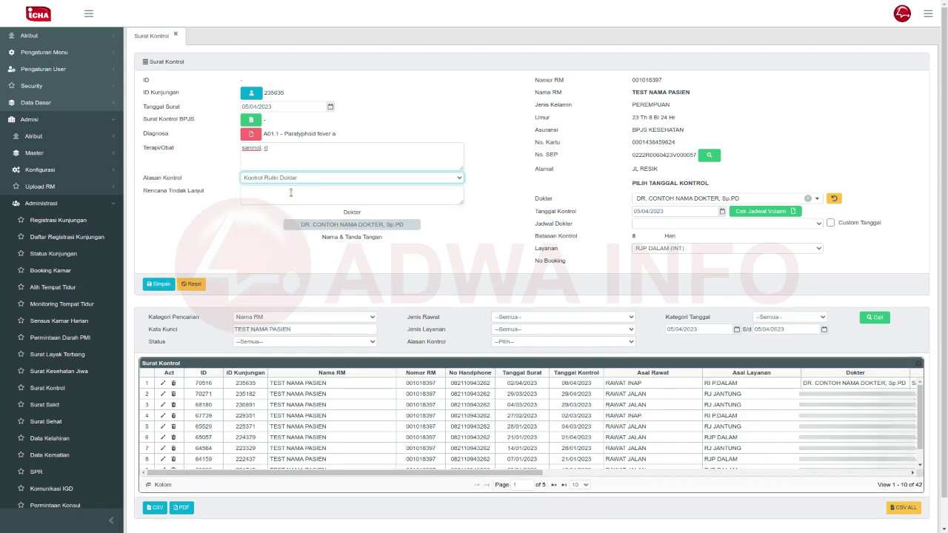
{"action": "left_click", "coordinate": [573, 182]}
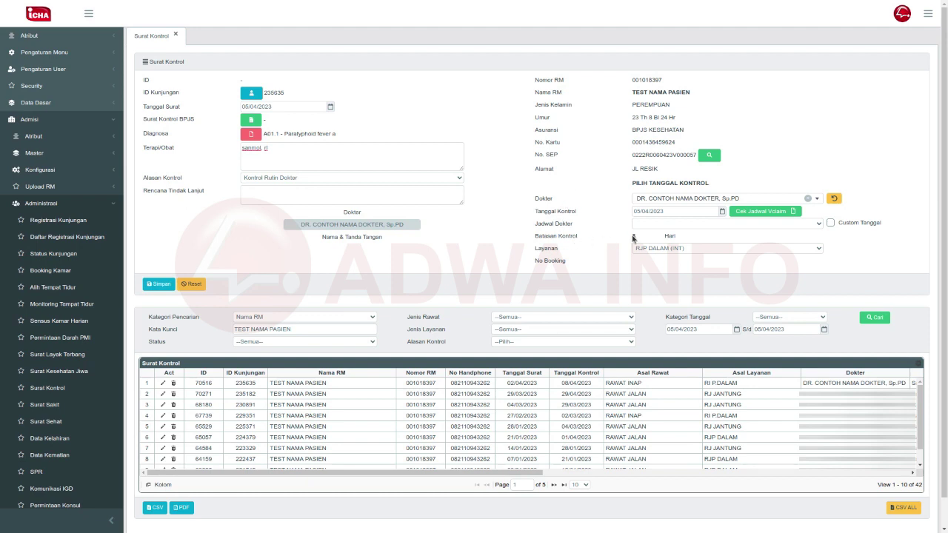
{"action": "left_click_drag", "start_coordinate": [632, 238], "coordinate": [641, 239]}
{"action": "left_click", "coordinate": [442, 181]}
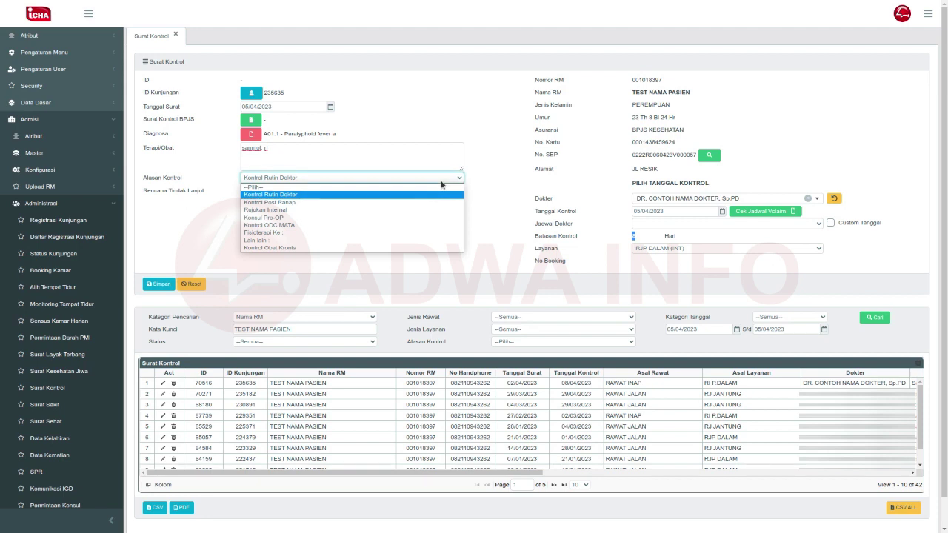
{"action": "left_click", "coordinate": [375, 202]}
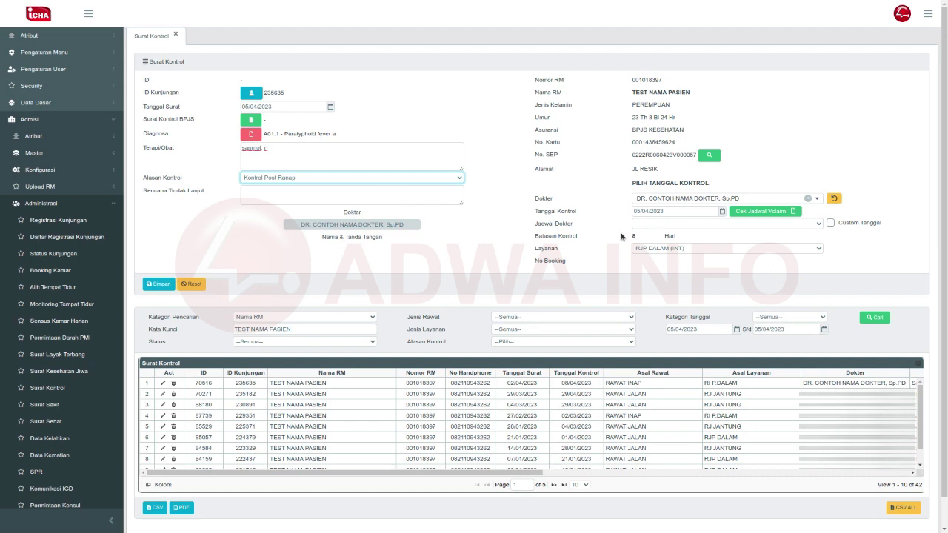
Step: Set the control reason to "Fisioterapi Ke :" and enter 3 as the session number
{"action": "left_click", "coordinate": [459, 181]}
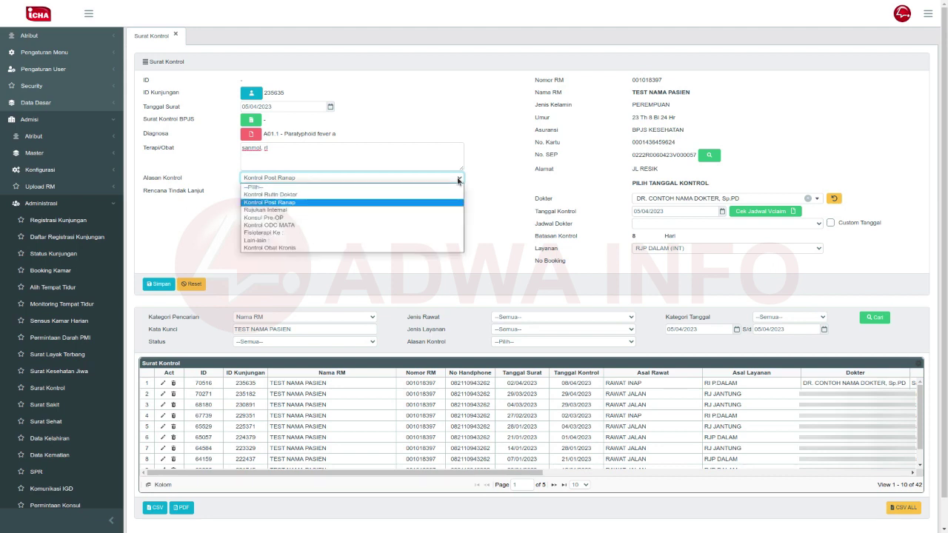
{"action": "left_click", "coordinate": [302, 233]}
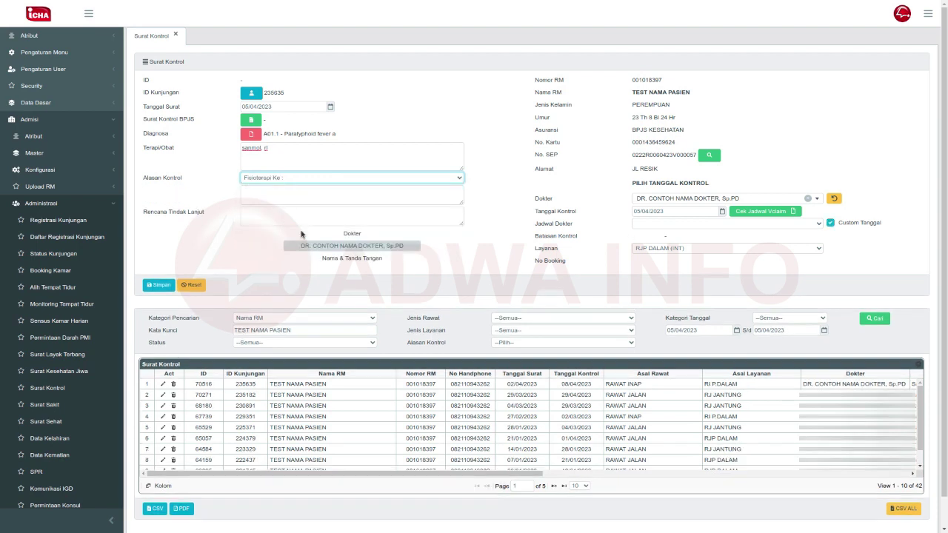
{"action": "left_click", "coordinate": [482, 180]}
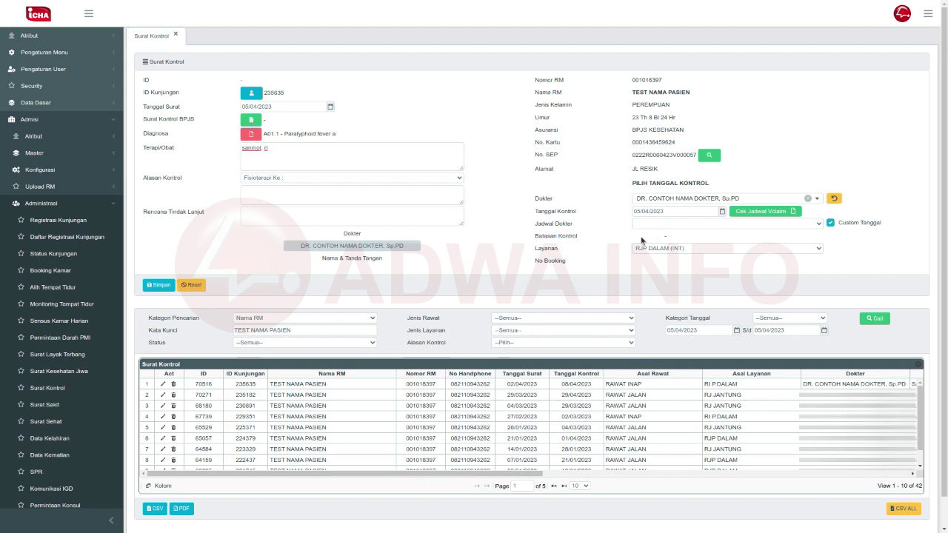
{"action": "left_click", "coordinate": [374, 179]}
{"action": "left_click", "coordinate": [372, 178]}
{"action": "left_click", "coordinate": [367, 193]}
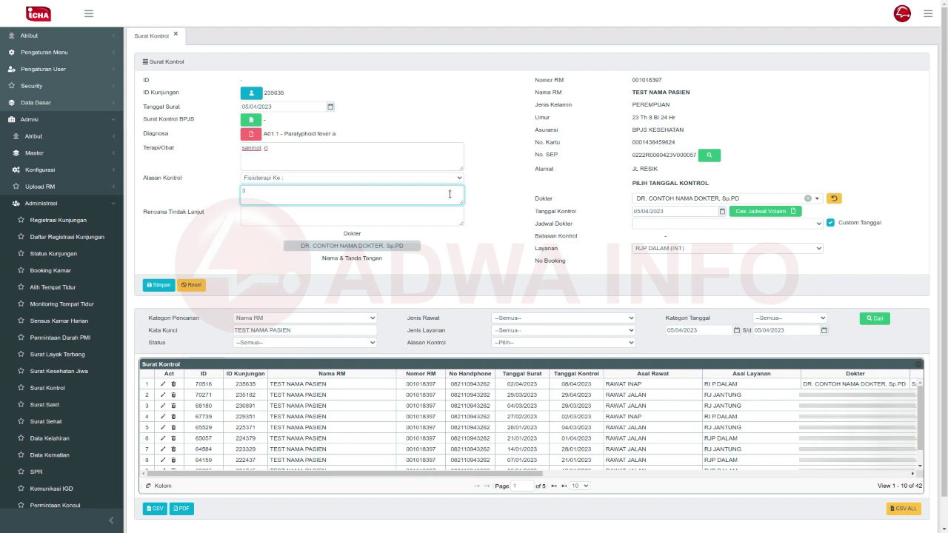
{"action": "left_click", "coordinate": [448, 177]}
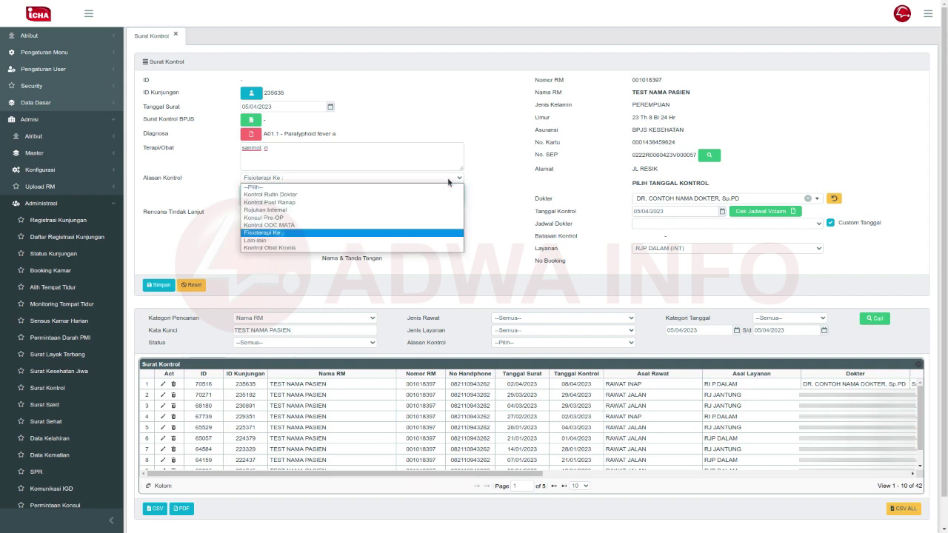
{"action": "left_click", "coordinate": [482, 191]}
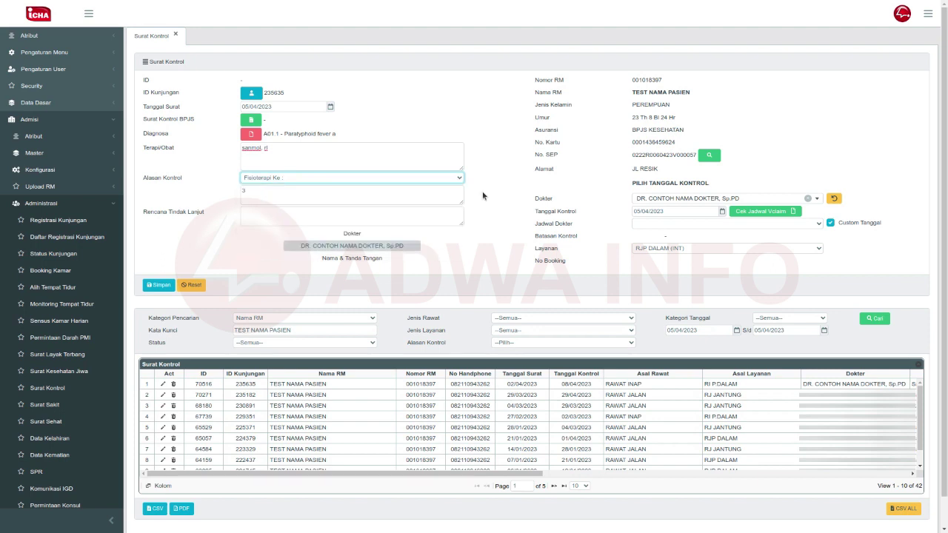
Step: Enter "pengobatan lanjutan" as the follow-up plan (Rencana Tindak Lanjut)
{"action": "left_click", "coordinate": [433, 213]}
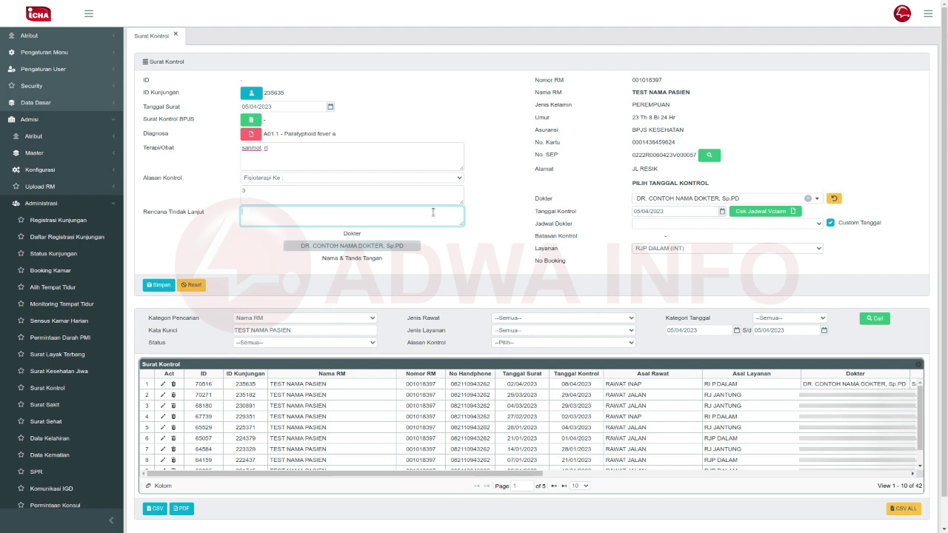
{"action": "type", "text": "percobaan"}
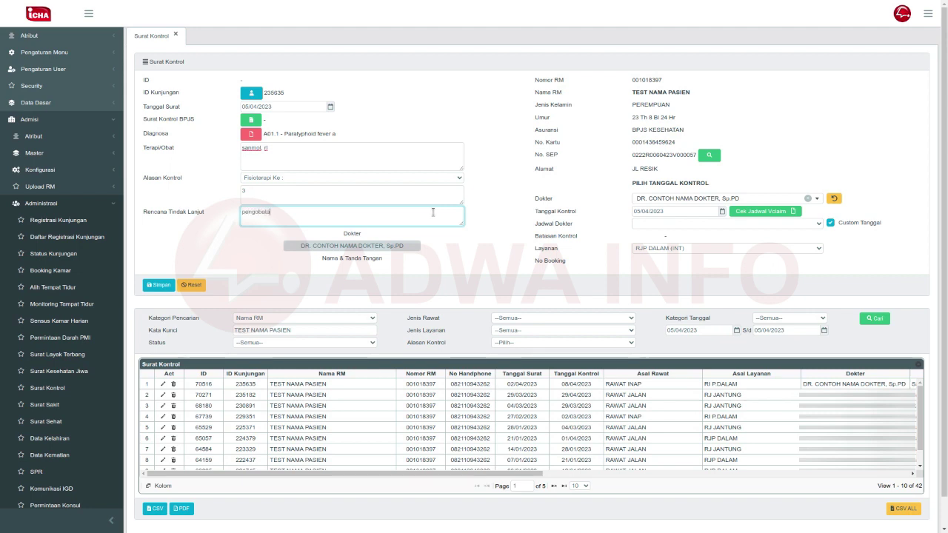
{"action": "type", "text": " lanju"}
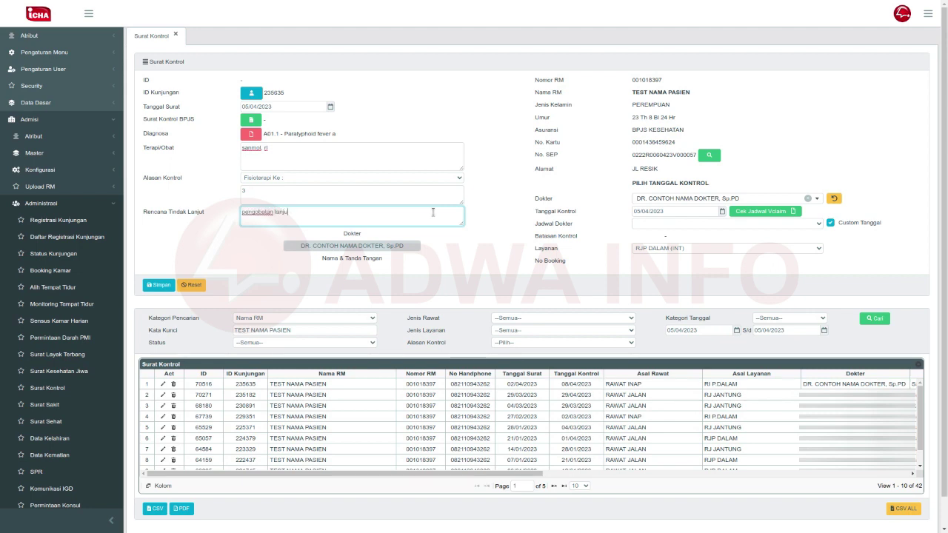
{"action": "type", "text": "tan"}
Step: Review the patient's BPJS SEP referral history, including remaining referral days and the referring facility, and close it
{"action": "left_click", "coordinate": [705, 155]}
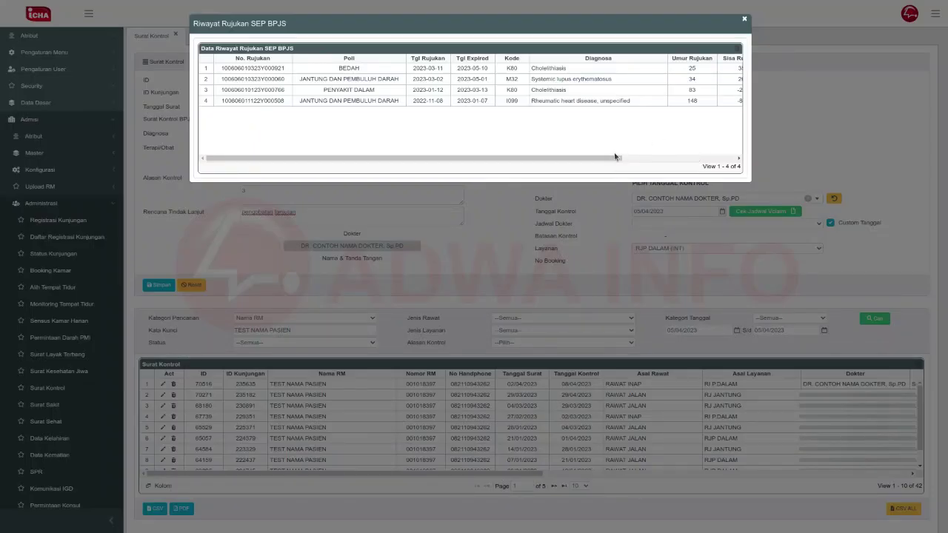
{"action": "left_click_drag", "start_coordinate": [613, 157], "coordinate": [554, 162]}
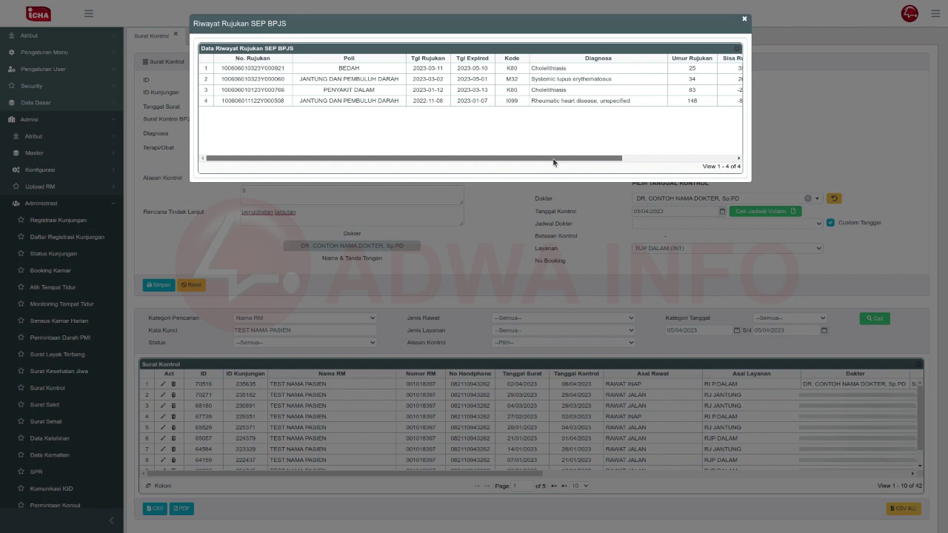
{"action": "left_click_drag", "start_coordinate": [553, 162], "coordinate": [702, 154]}
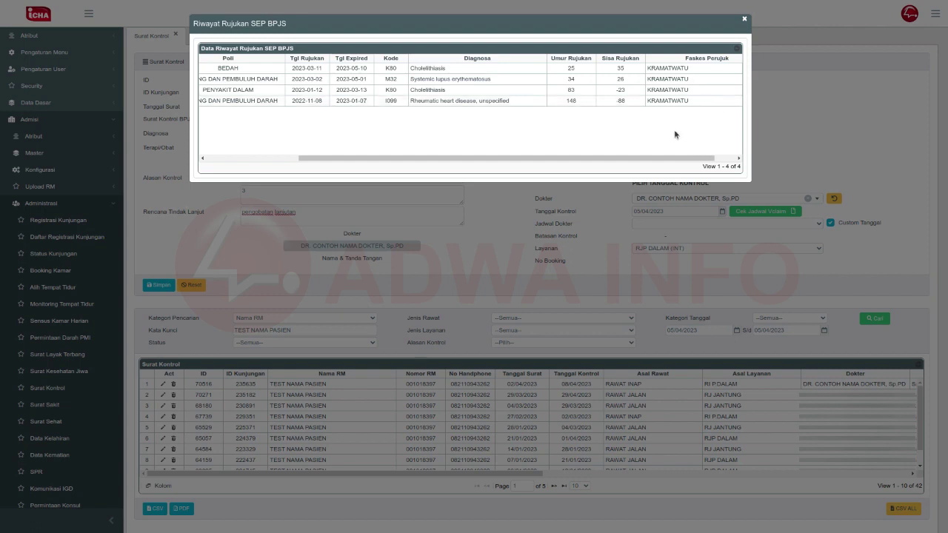
{"action": "left_click_drag", "start_coordinate": [666, 157], "coordinate": [700, 157]}
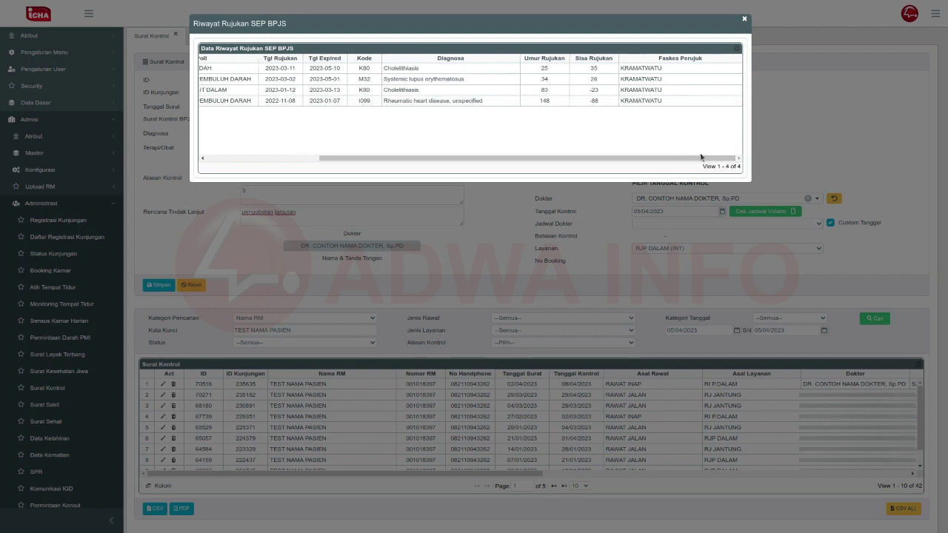
{"action": "left_click", "coordinate": [772, 139]}
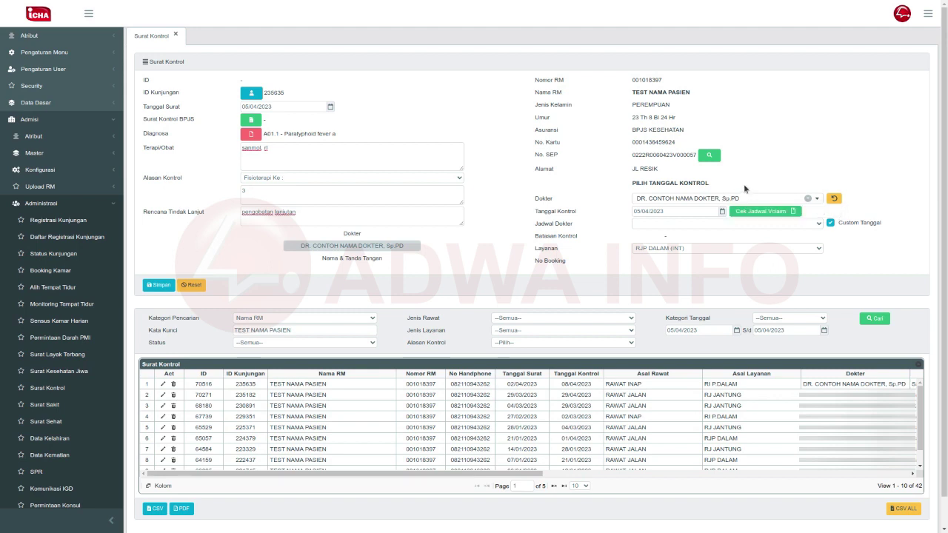
Step: Try 06/04/2023 and 07/04/2023 as the control date and settle on 08/04/2023
{"action": "left_click", "coordinate": [694, 213]}
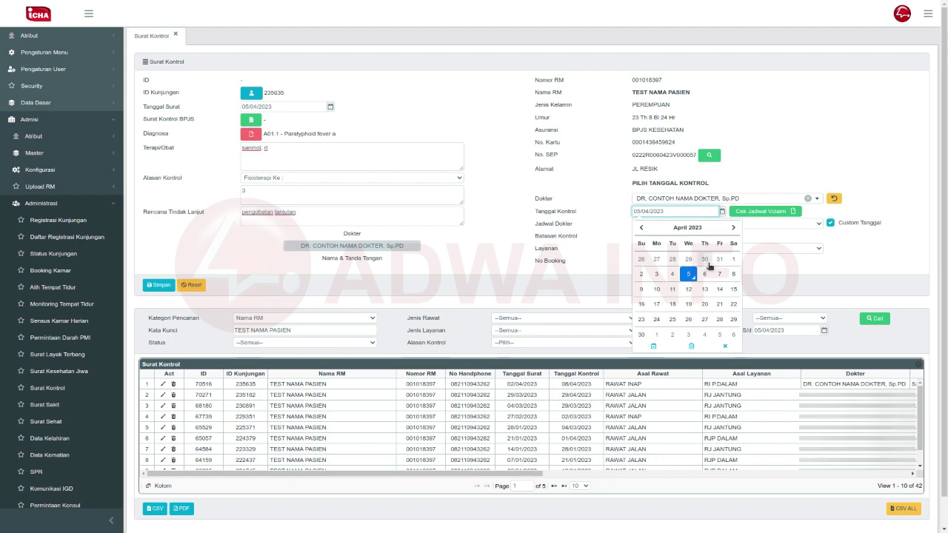
{"action": "left_click", "coordinate": [707, 274]}
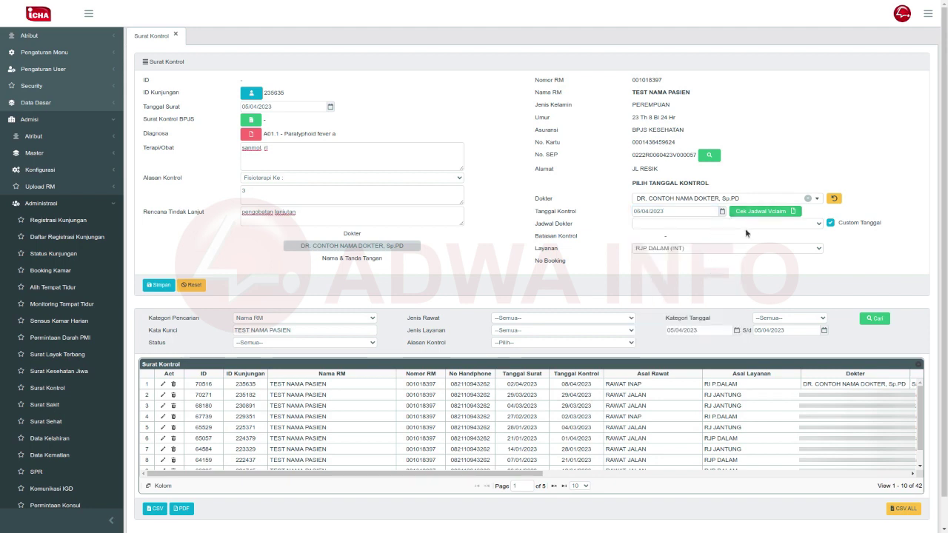
{"action": "left_click", "coordinate": [721, 212]}
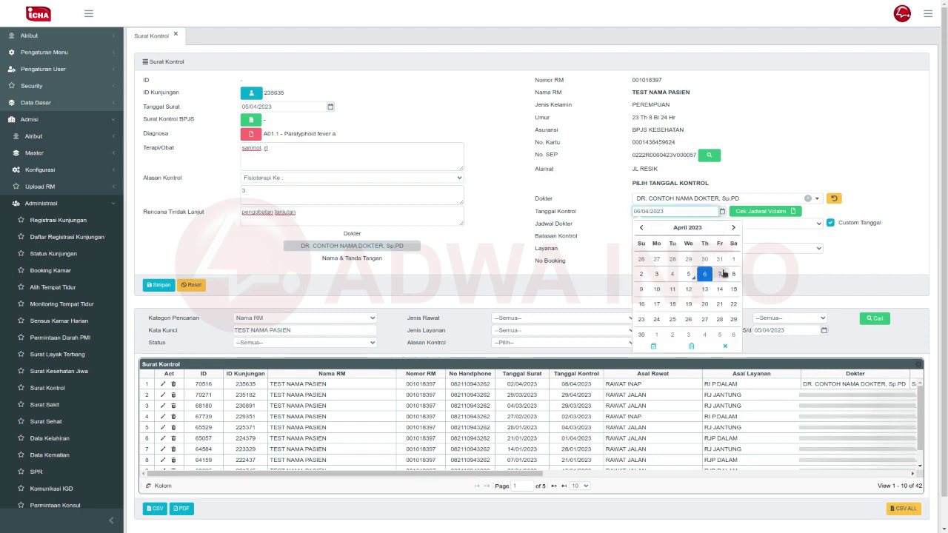
{"action": "left_click", "coordinate": [722, 273]}
{"action": "left_click", "coordinate": [704, 212]}
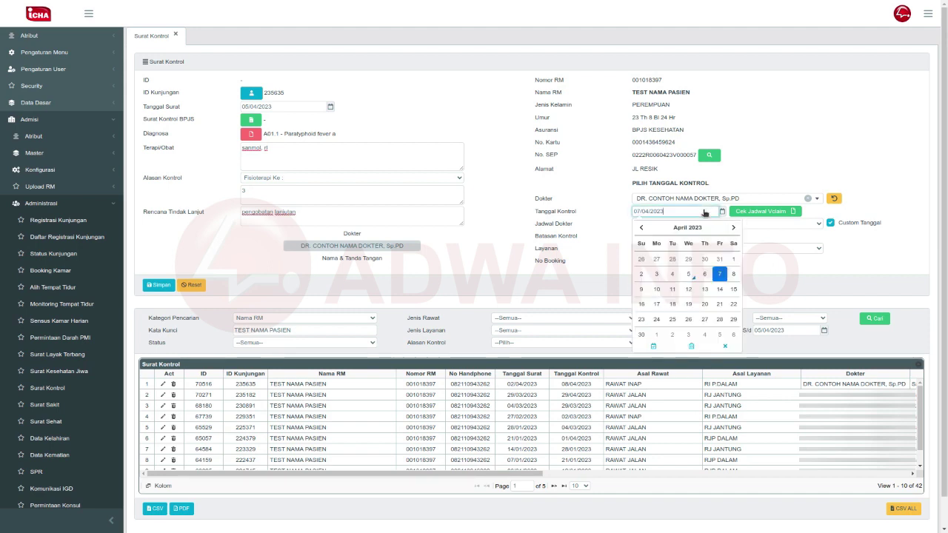
{"action": "left_click", "coordinate": [732, 274]}
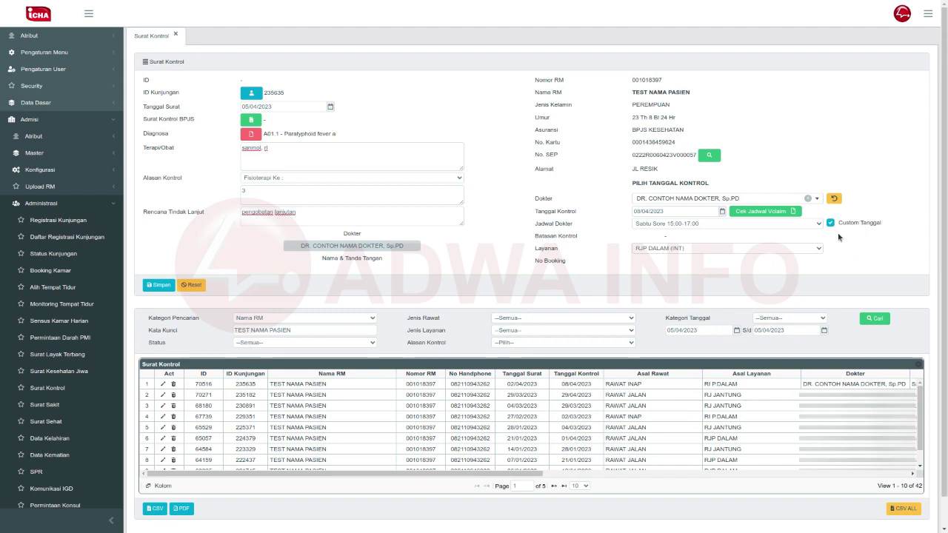
Step: Change the control reason to "Kontrol Rutin Dokter" and try 06/04/2023 as the control date
{"action": "left_click", "coordinate": [457, 179]}
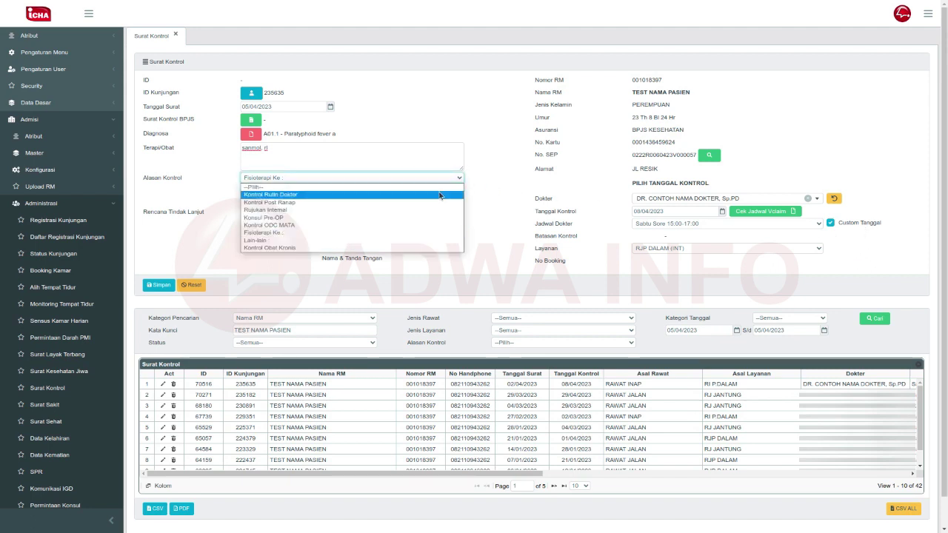
{"action": "left_click", "coordinate": [438, 195]}
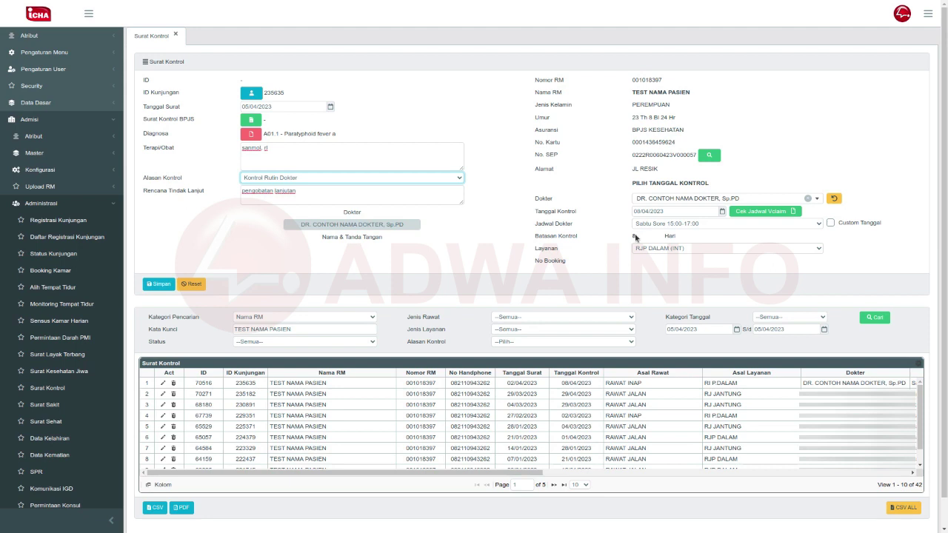
{"action": "left_click", "coordinate": [665, 213]}
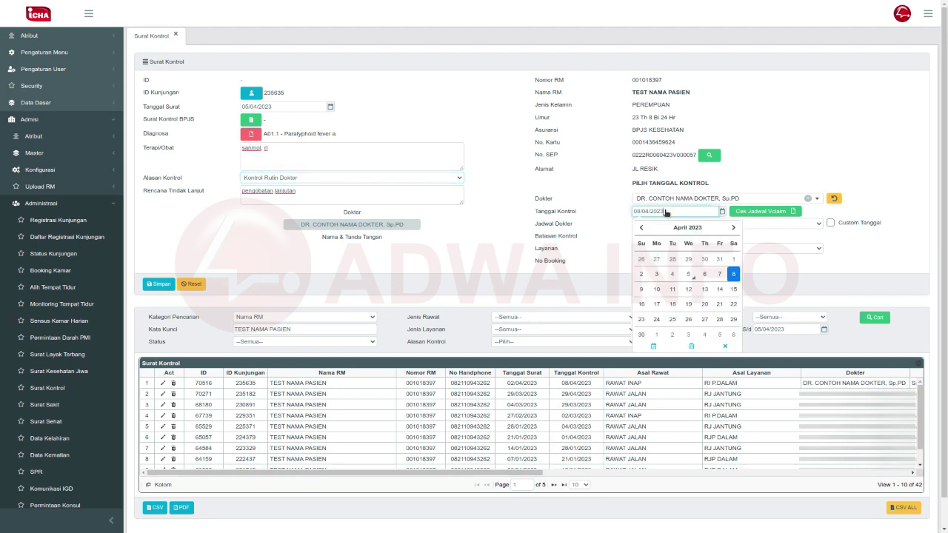
{"action": "left_click", "coordinate": [706, 280]}
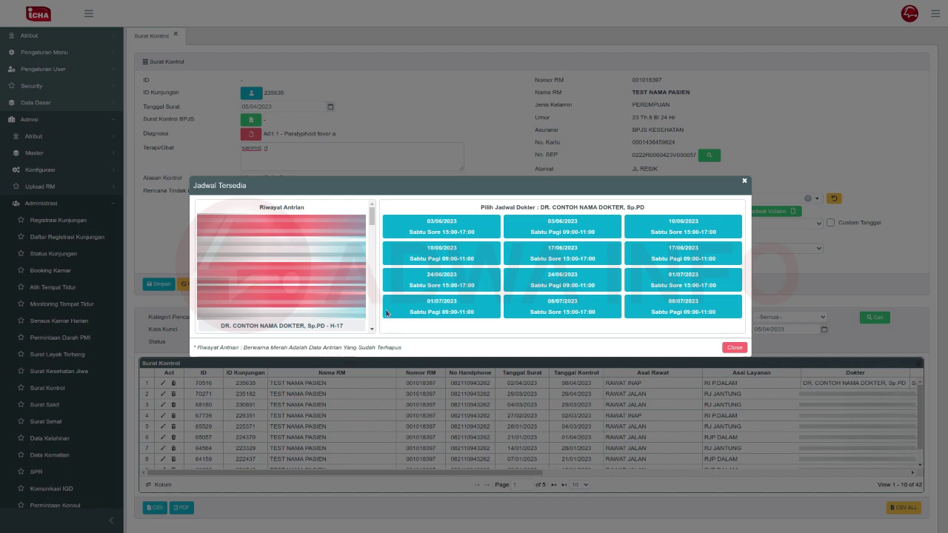
Step: Review the patient's queue history and choose the 03/06/2023 "Sabtu Pagi 09:00-11:00" slot from the doctor's available schedules
{"action": "scroll", "coordinate": [368, 279], "scroll_direction": "down", "scroll_amount": 5}
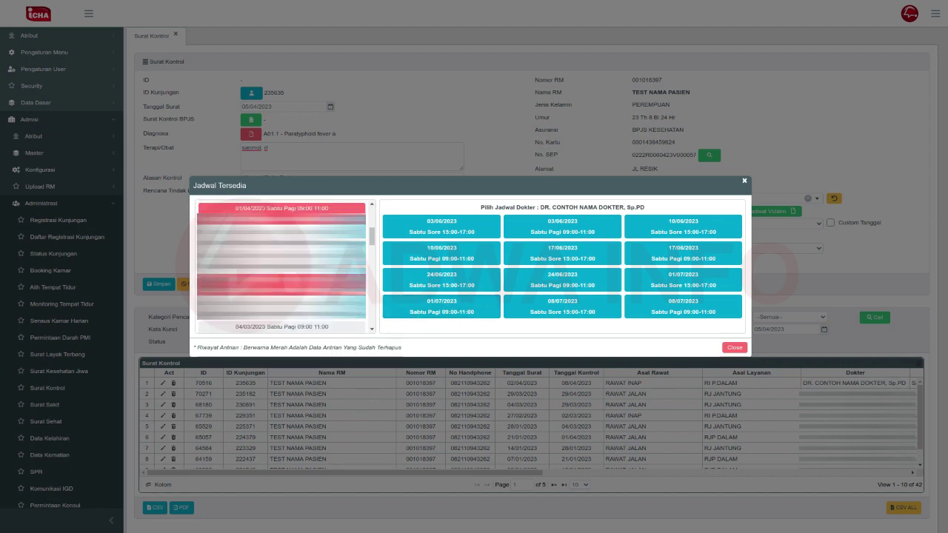
{"action": "scroll", "coordinate": [282, 266], "scroll_direction": "down", "scroll_amount": 5}
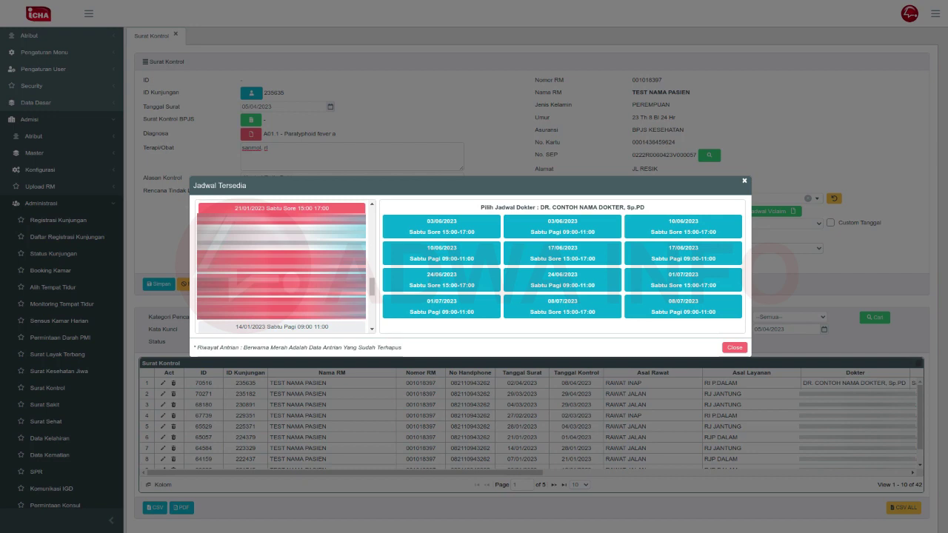
{"action": "scroll", "coordinate": [281, 267], "scroll_direction": "up", "scroll_amount": 10}
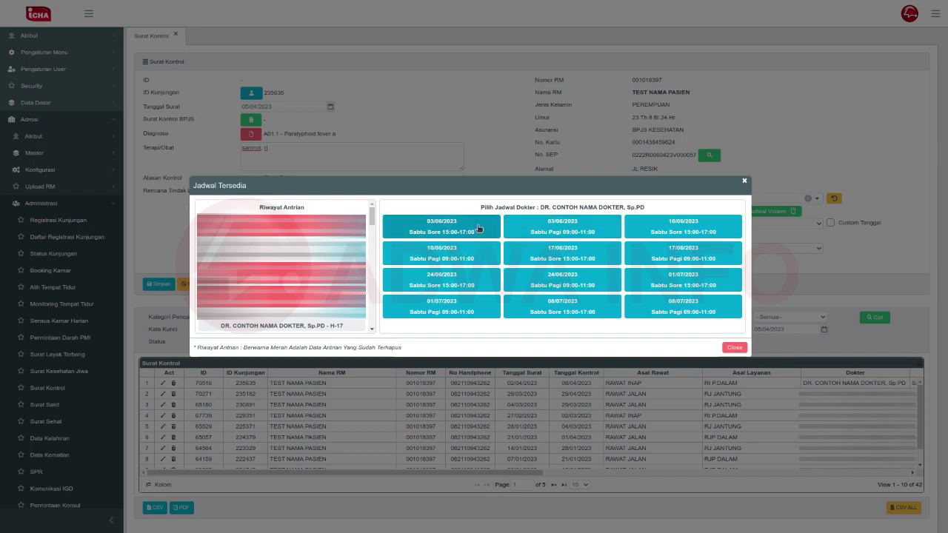
{"action": "left_click", "coordinate": [544, 228]}
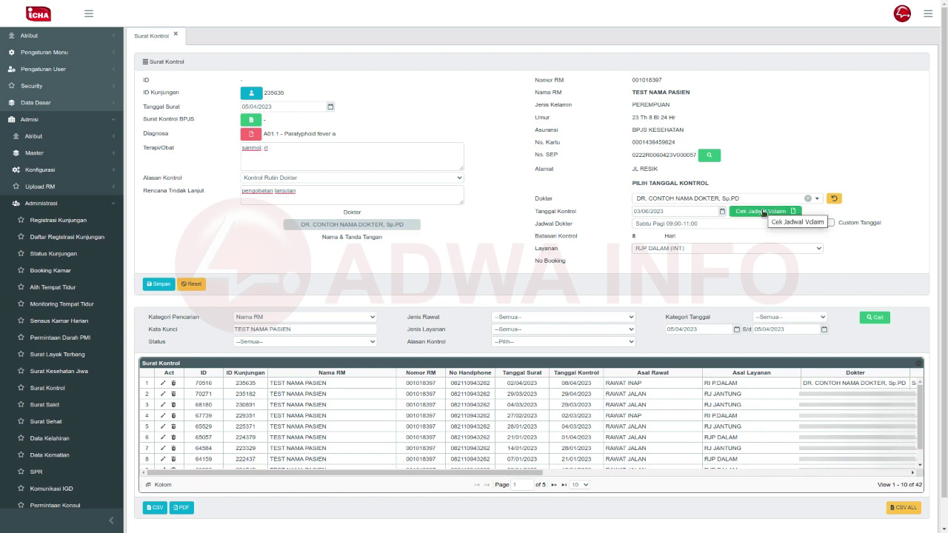
Step: Check the doctor's Vclaim practice schedule for the chosen control date, close it and save the control letter
{"action": "left_click", "coordinate": [763, 212]}
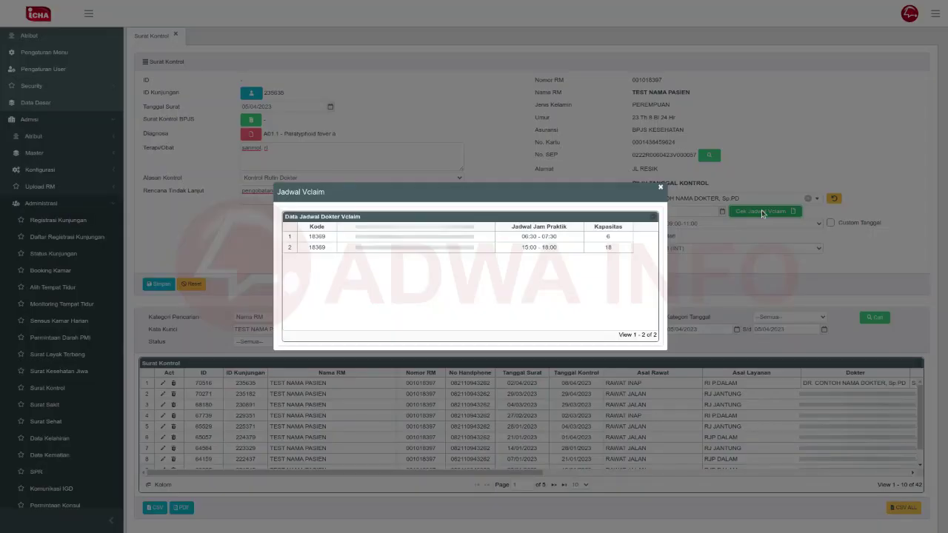
{"action": "left_click", "coordinate": [661, 188]}
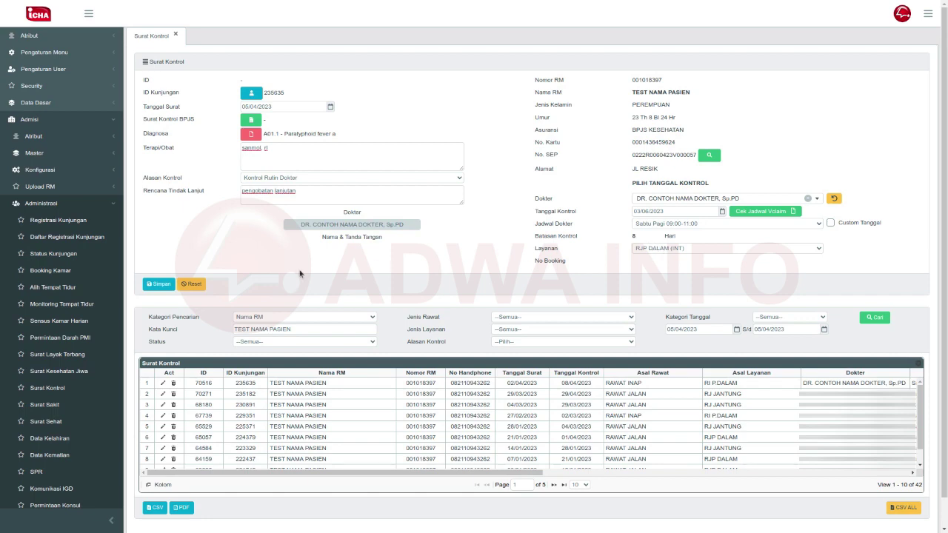
{"action": "left_click", "coordinate": [160, 286]}
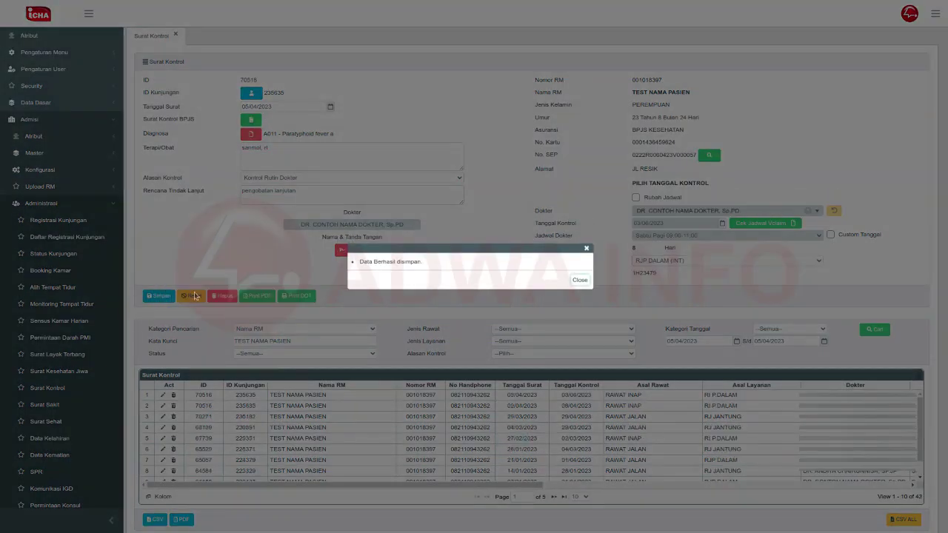
{"action": "left_click", "coordinate": [576, 280]}
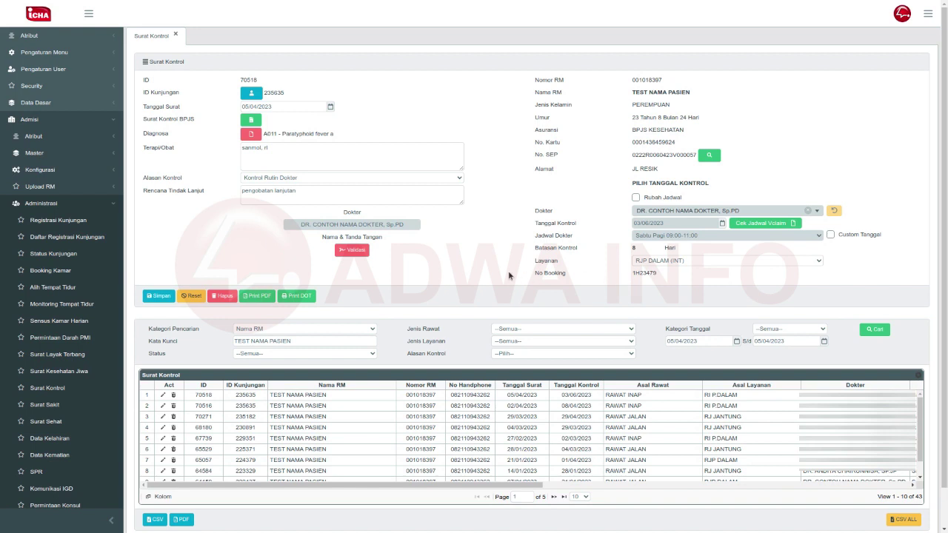
Step: Open the PDF printout of the saved control letter, review it down to the doctor's signature and return to the form
{"action": "left_click", "coordinate": [268, 295]}
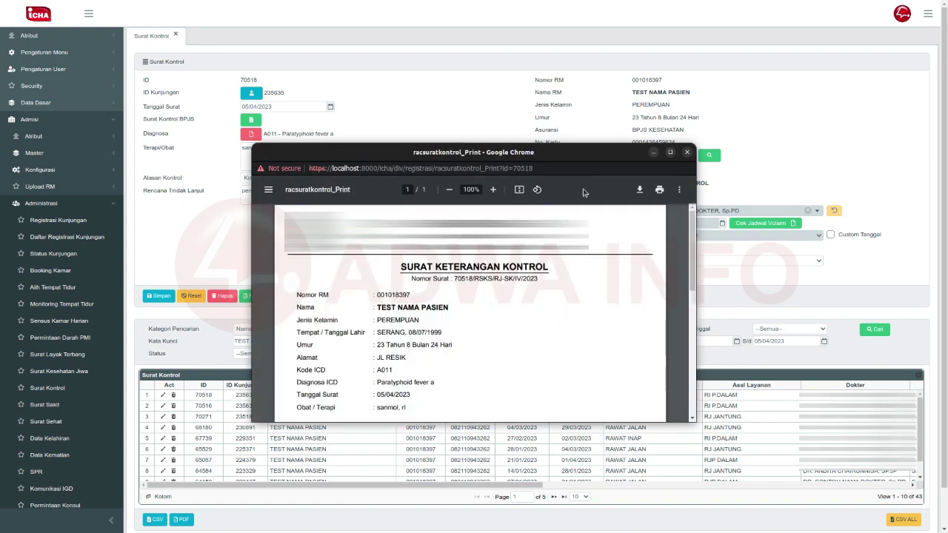
{"action": "double_click", "coordinate": [586, 156]}
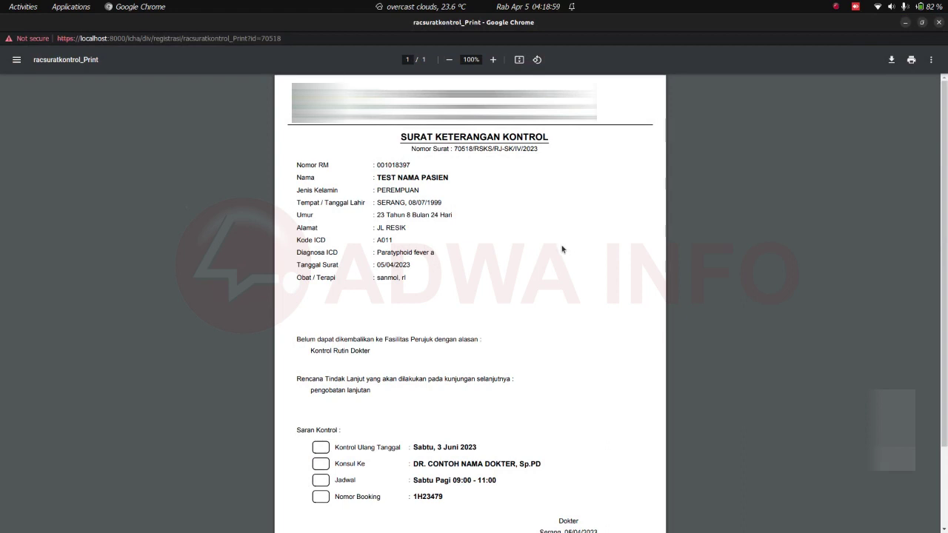
{"action": "scroll", "coordinate": [563, 249], "scroll_direction": "down", "scroll_amount": 3}
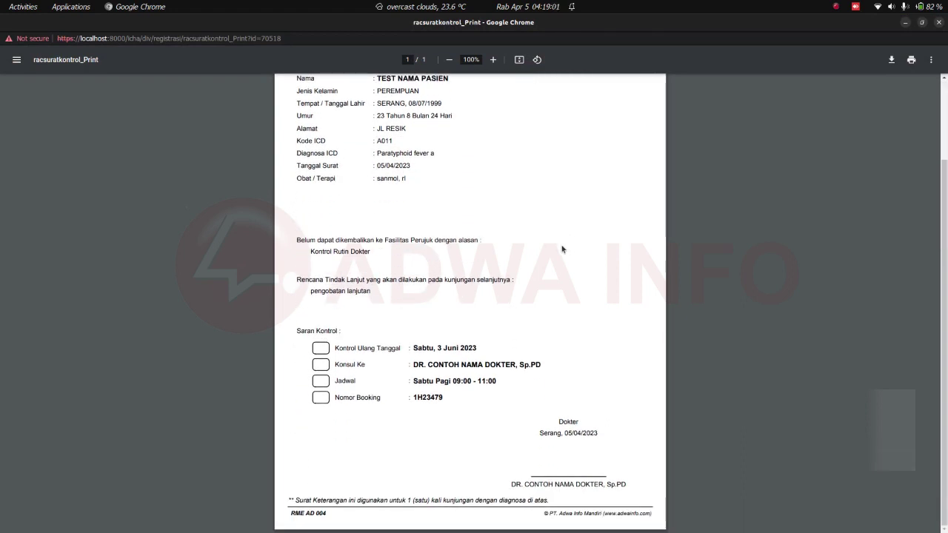
{"action": "key", "text": "ctrl+w"}
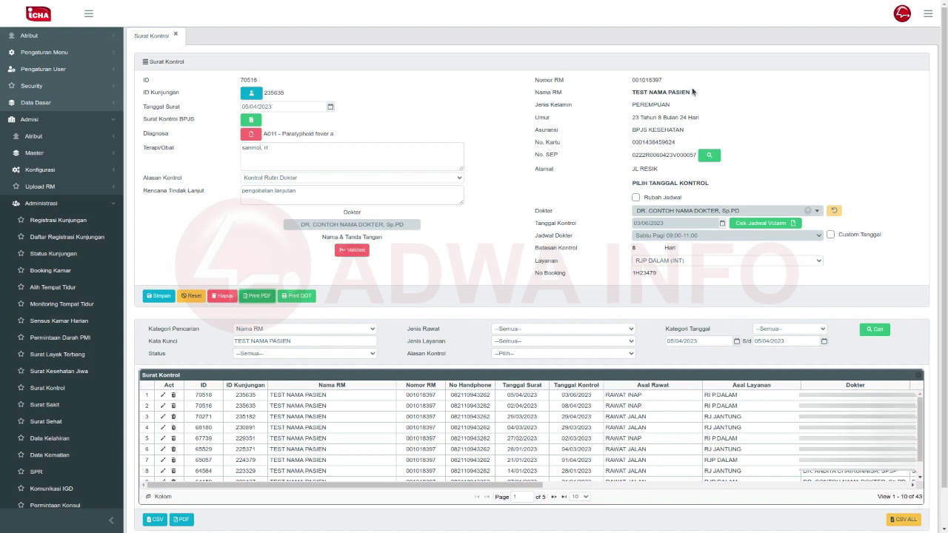
{"action": "mouse_move", "coordinate": [484, 5]}
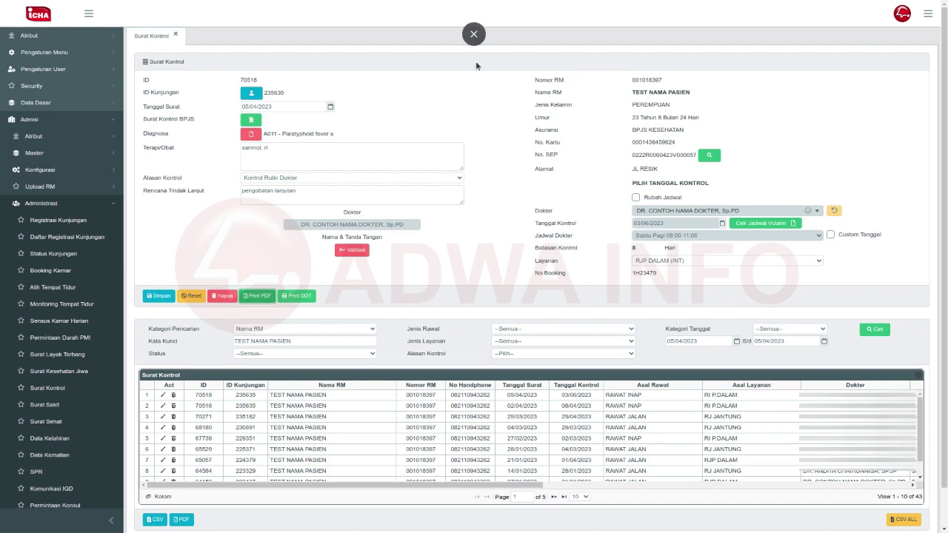
{"action": "key", "text": "alt+Tab"}
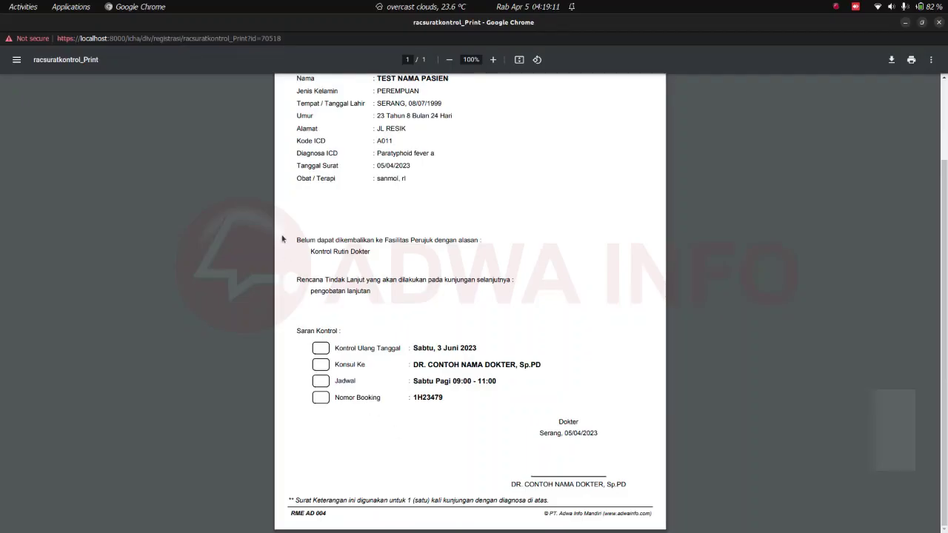
{"action": "key", "text": "alt+Tab"}
{"action": "key", "text": "alt+Tab"}
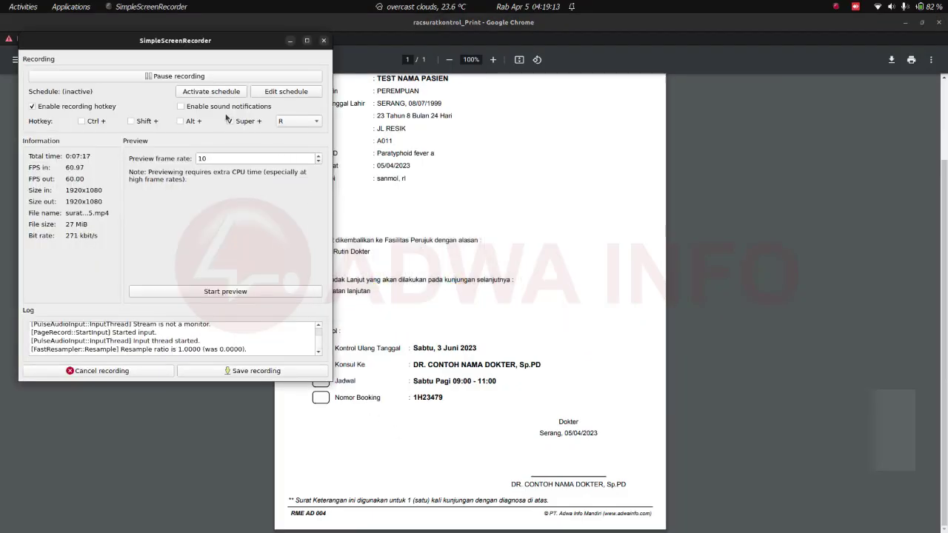